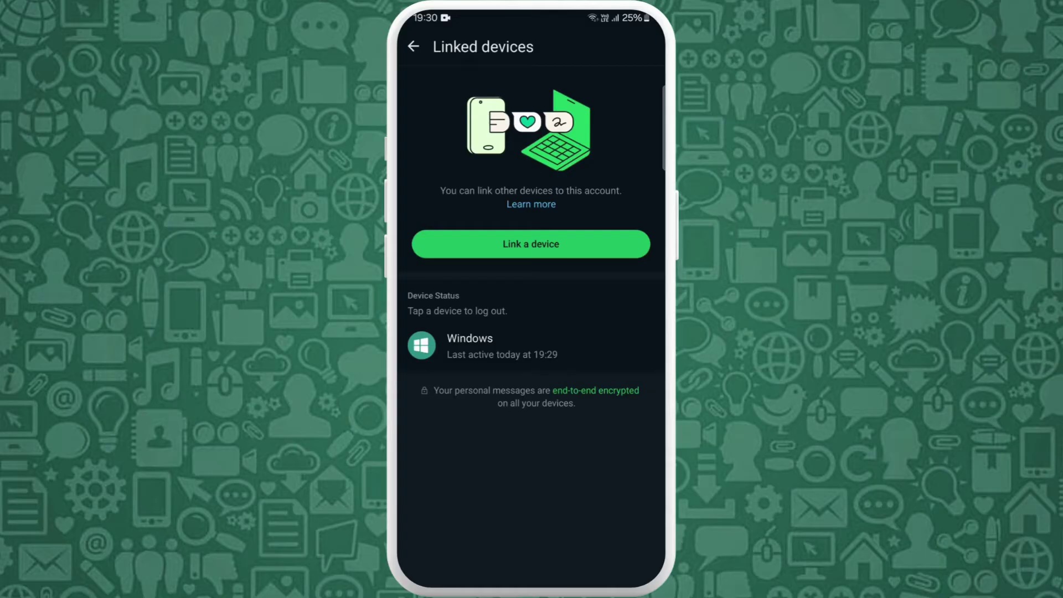
Step: Log out the linked Windows device from its details dialog under Device Status
click(468, 346)
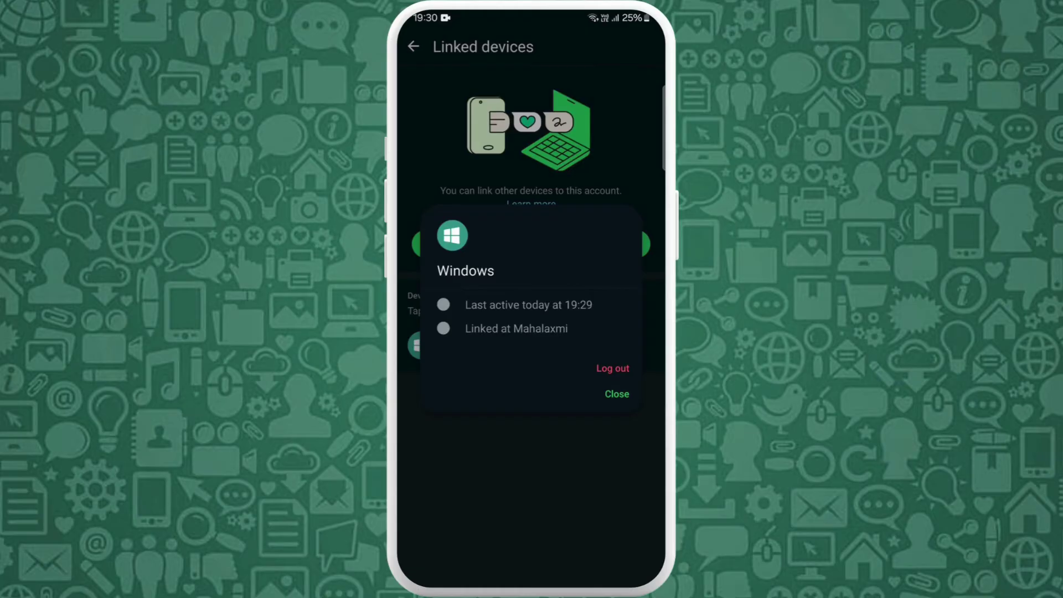
click(613, 368)
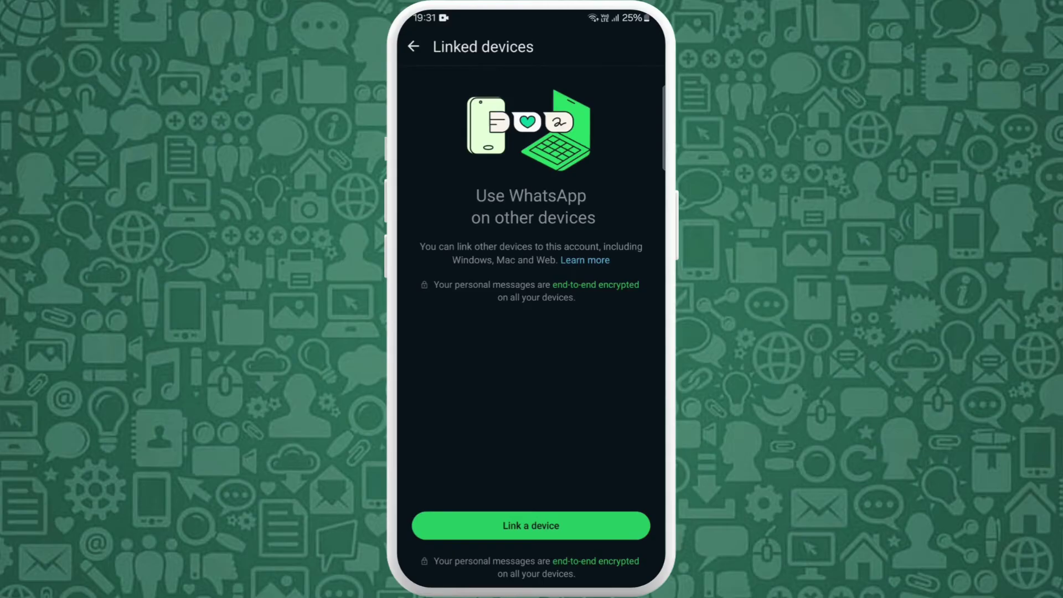
Step: Leave the Linked devices screen and return to the main chats list
click(413, 47)
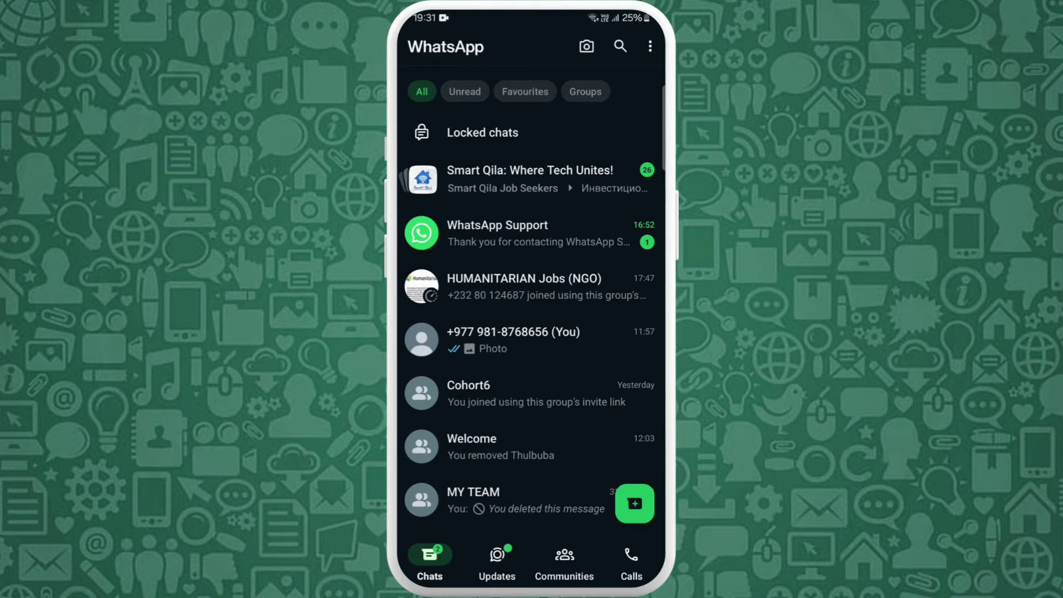